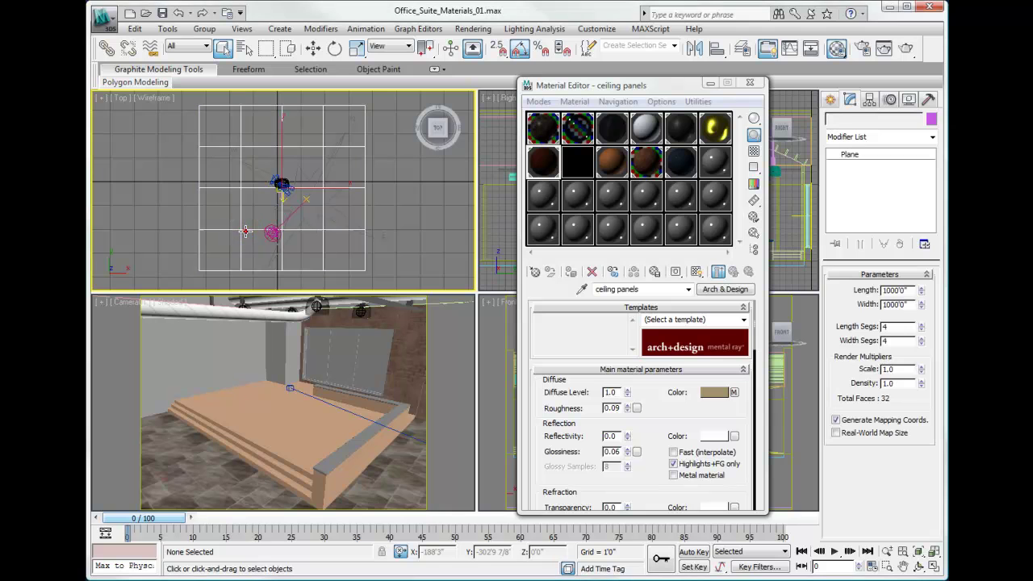
- Select the Ground Plane in the Top viewport and confirm it on the Modify panel
click(245, 232)
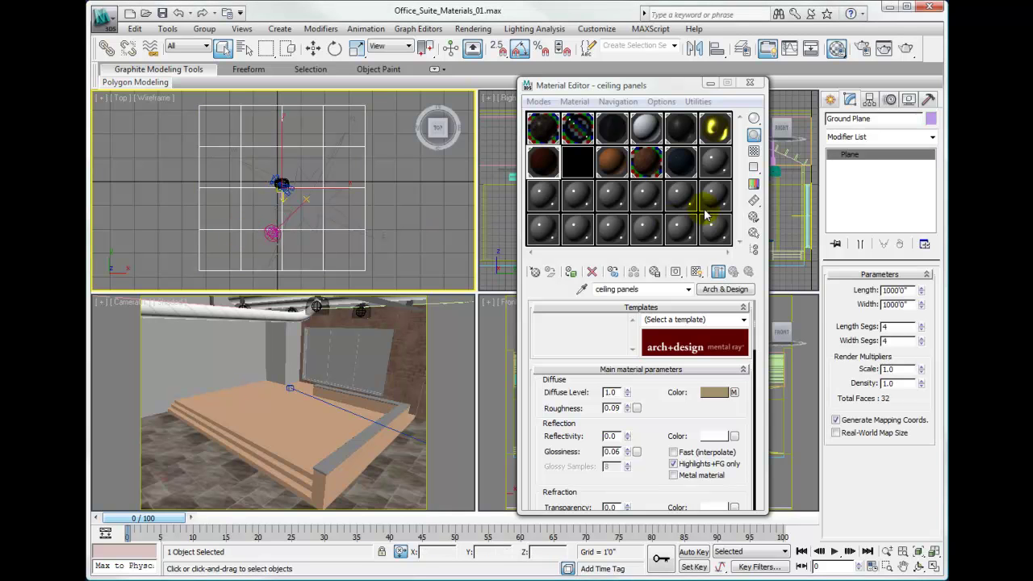
click(850, 100)
- Pick an unused Material Editor slot and rename its Arch & Design material to '20% ground Plane'
drag(713, 127, 712, 161)
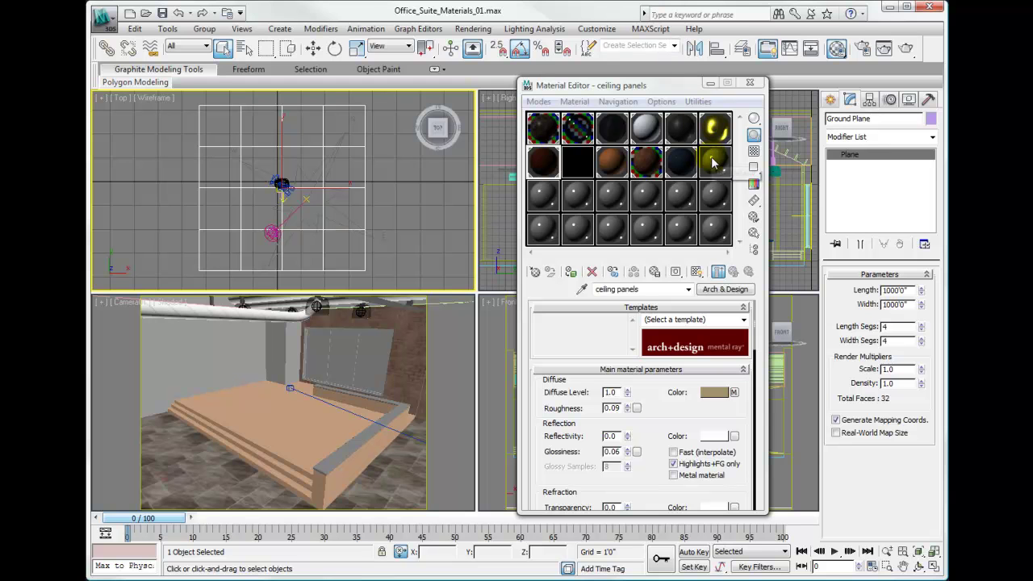
click(712, 160)
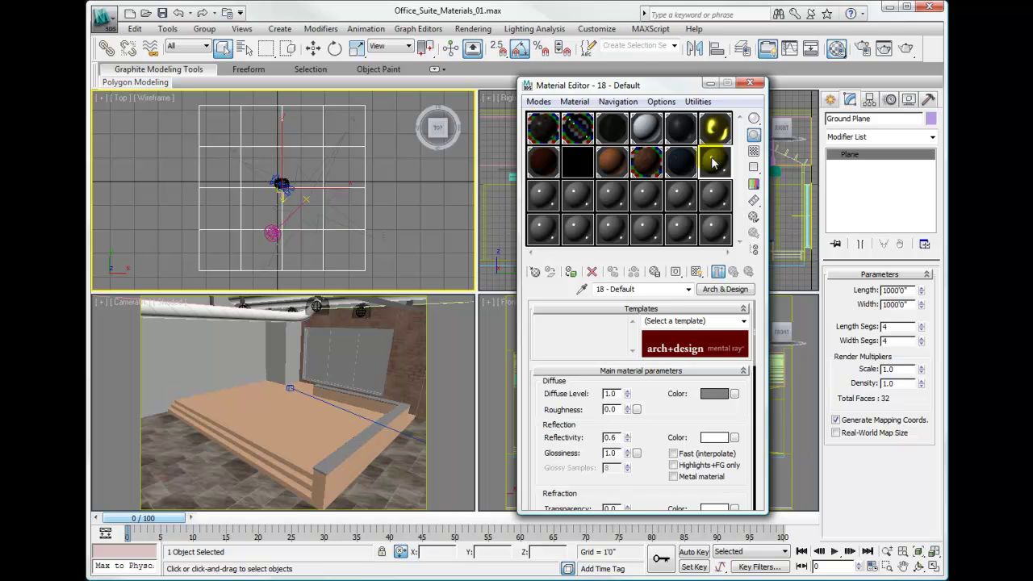
click(655, 288)
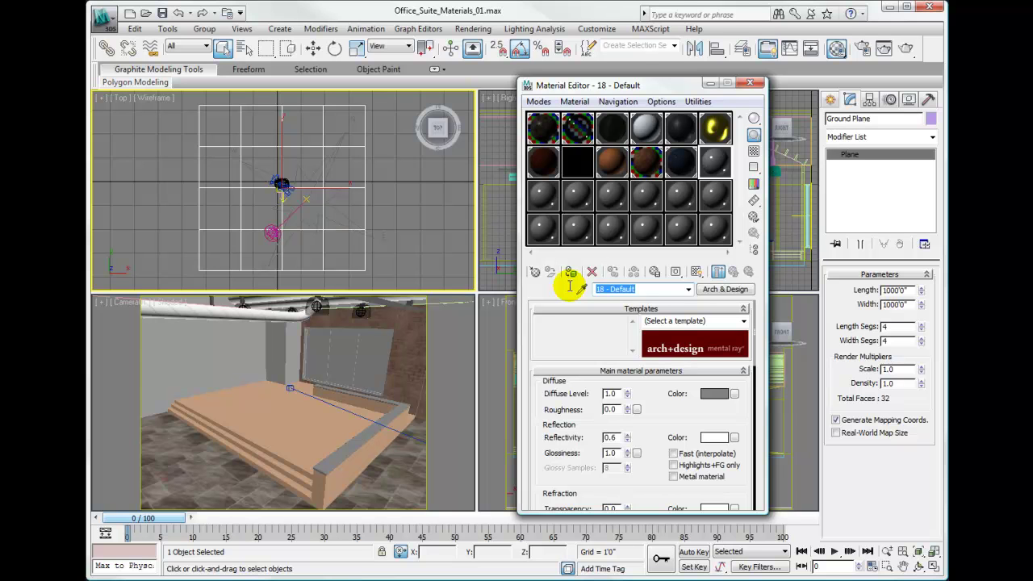
text(20)
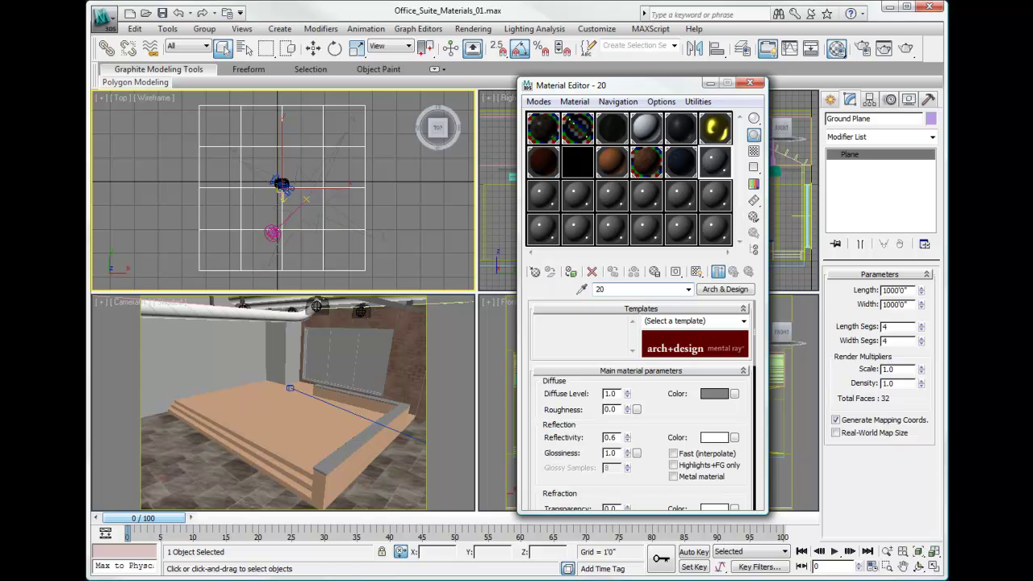
text(% g)
text(round P)
text(lane)
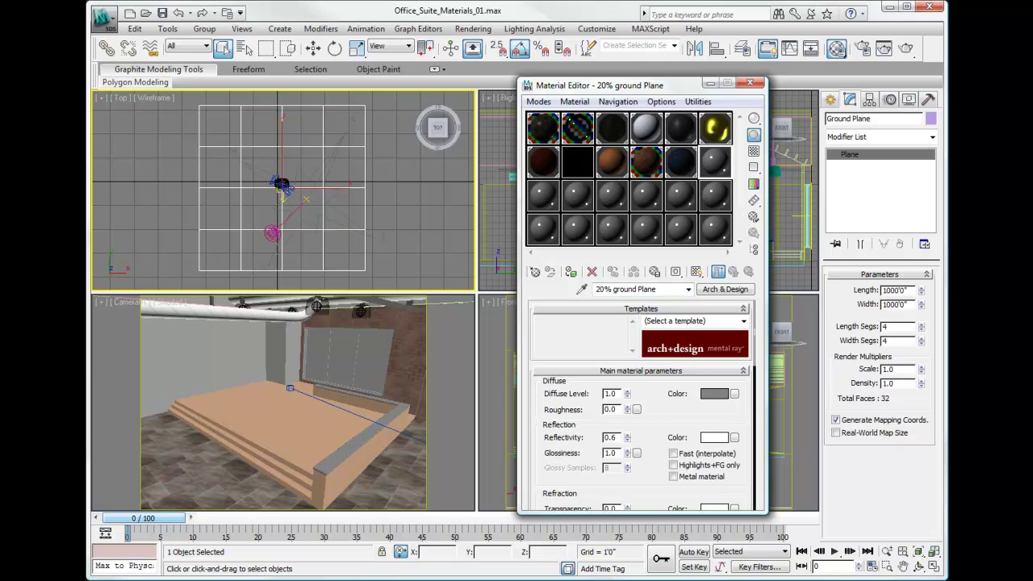
- Set the material's Diffuse colour to dark gray with Value 0.2
click(714, 395)
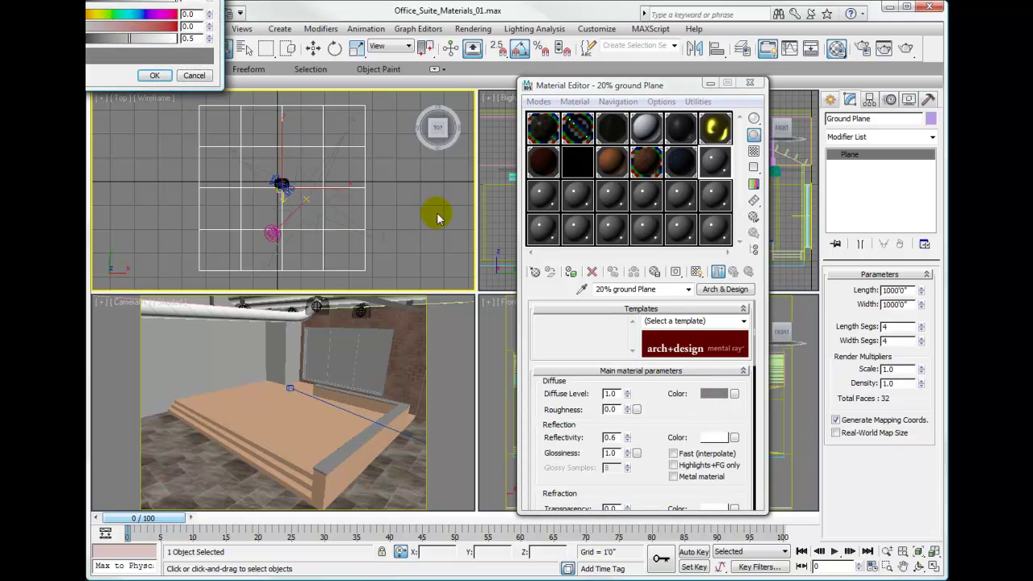
drag(89, 2, 372, 152)
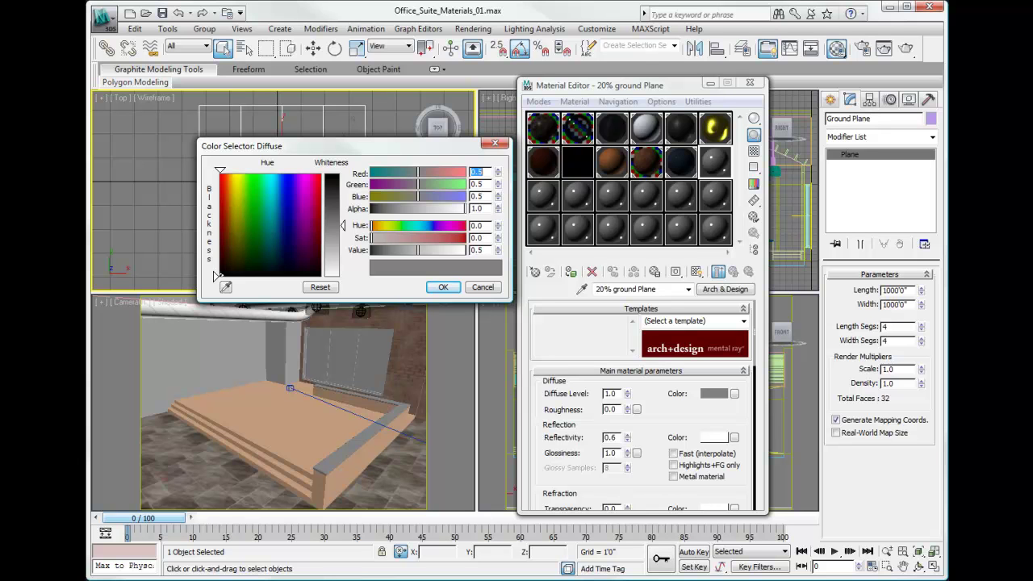
click(485, 250)
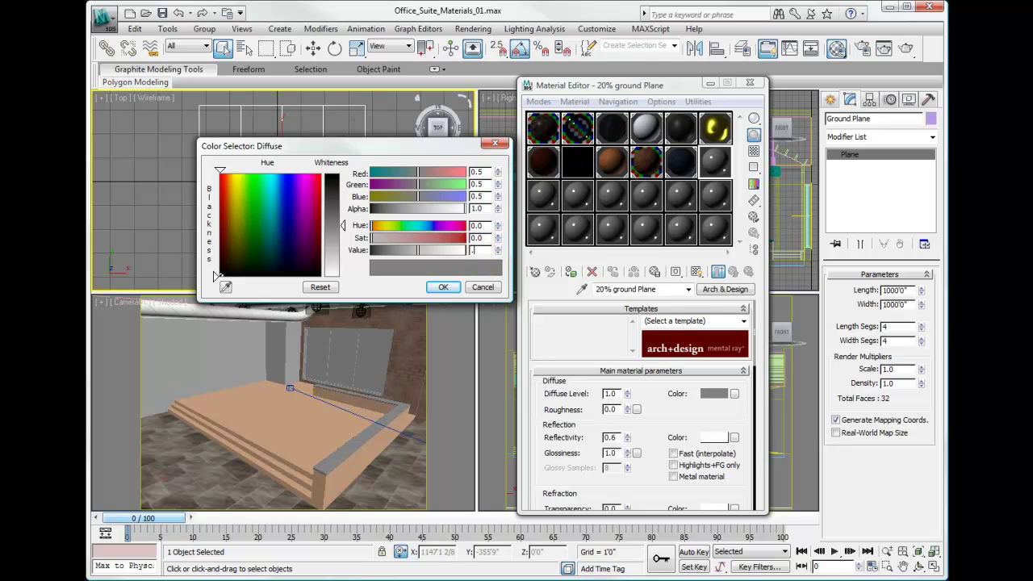
key(BackSpace)
key(BackSpace)
key(BackSpace)
text(.2)
key(Return)
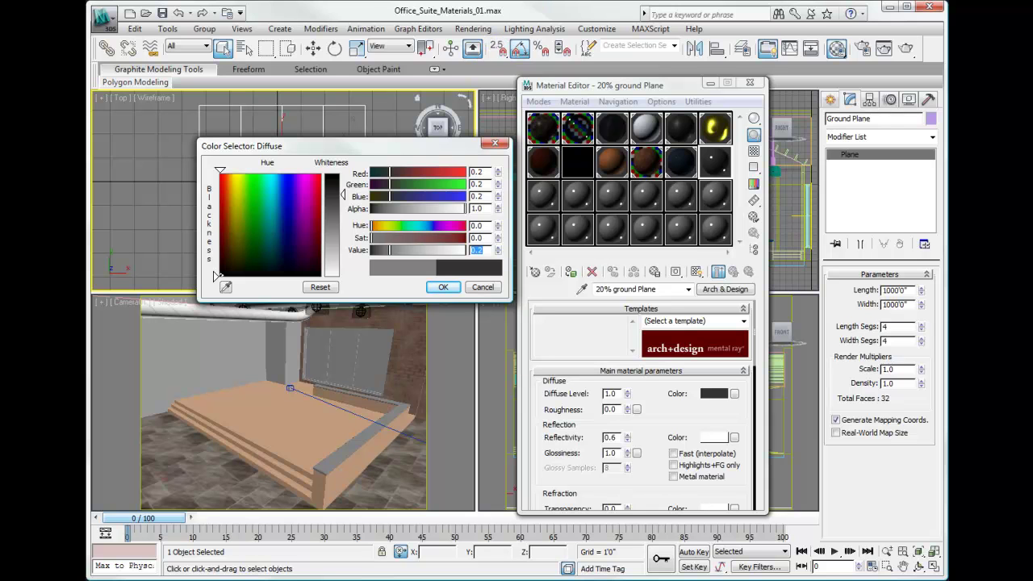
click(446, 287)
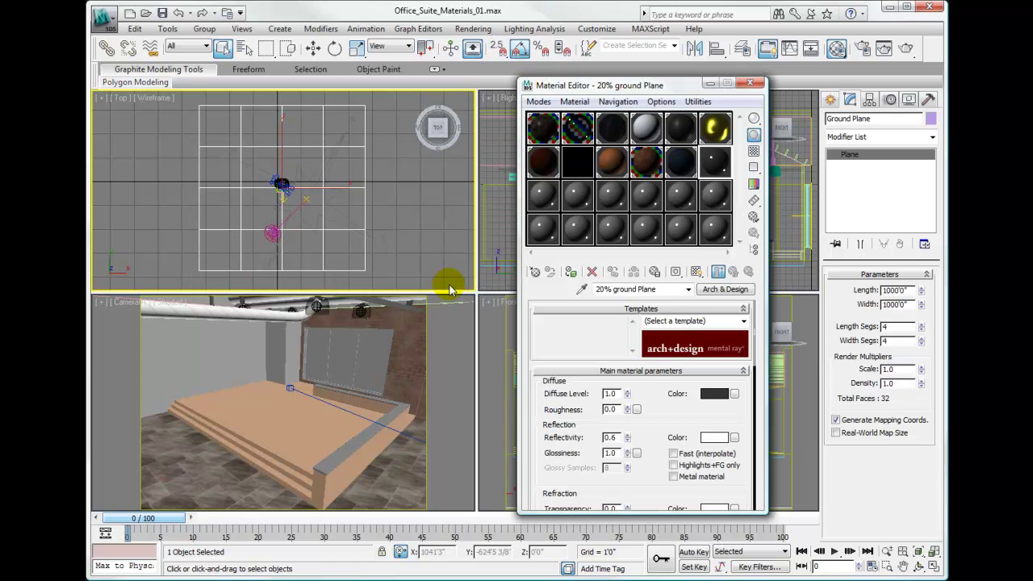
- Reset the Reflectivity spinner of '20% ground Plane' to 0.0
right_click(627, 439)
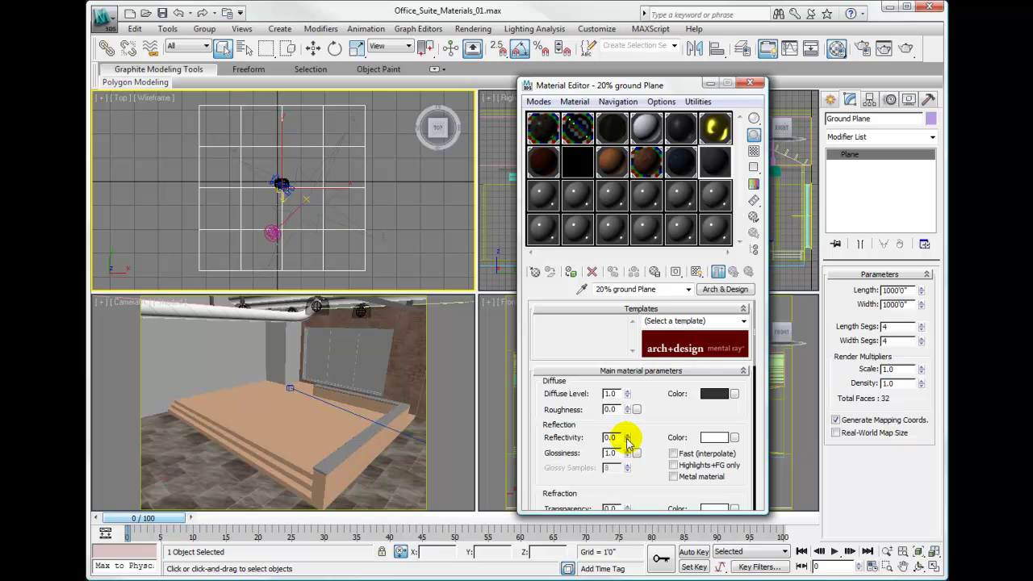
- Assign the '20% ground Plane' material to the selected Ground Plane
click(571, 273)
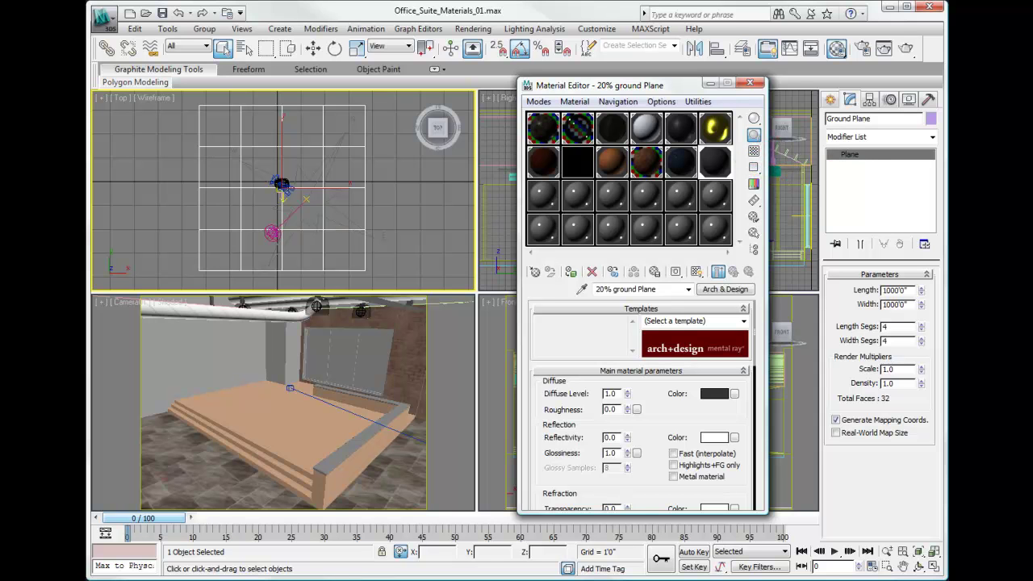
- Save an incremented copy of the scene as Office_Suite_Materials_02.max
click(104, 16)
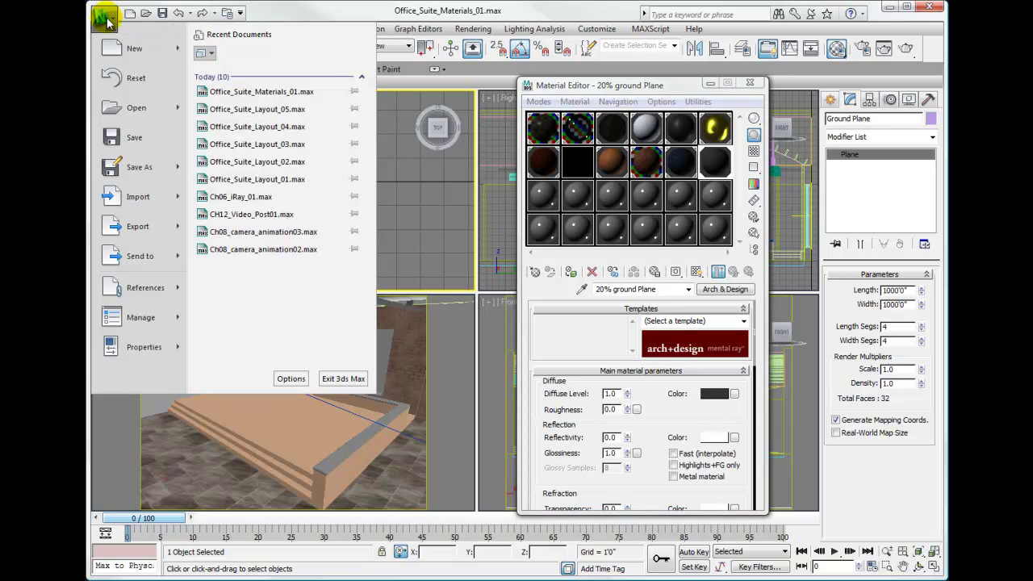
click(108, 167)
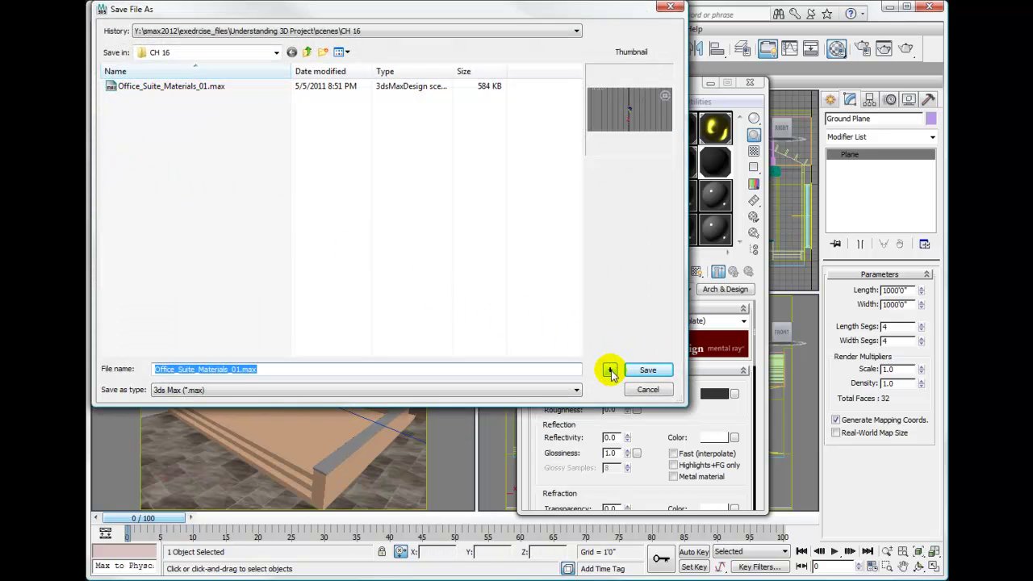
click(611, 370)
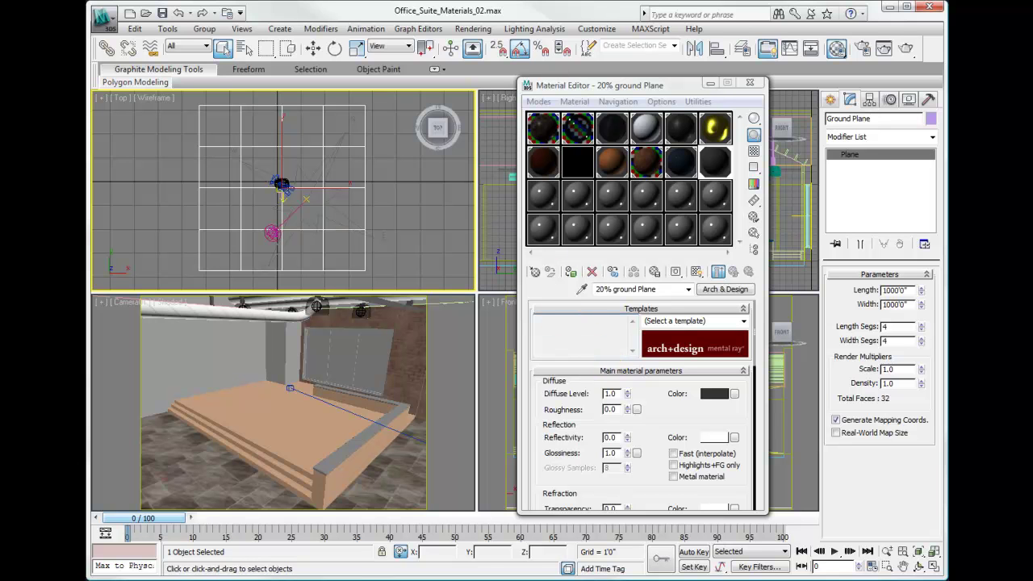